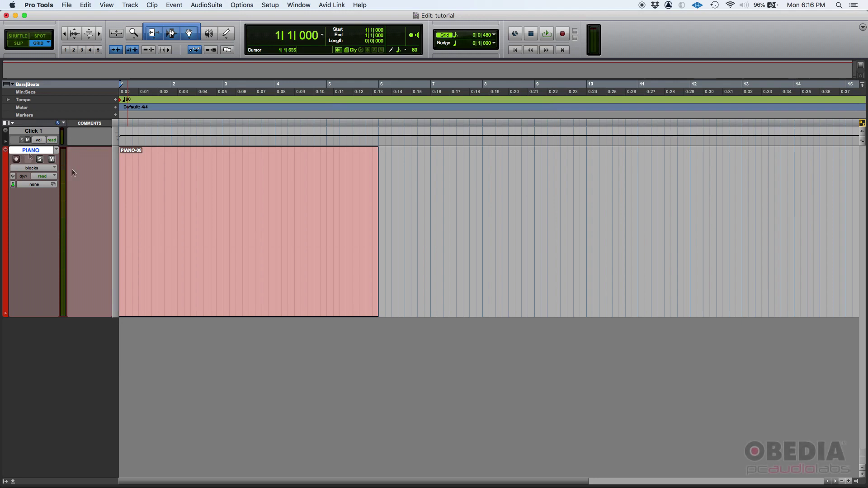
# Step: Open the PIANO-08 clip in the MIDI Editor and select all its notes
pyautogui.click(241, 281)
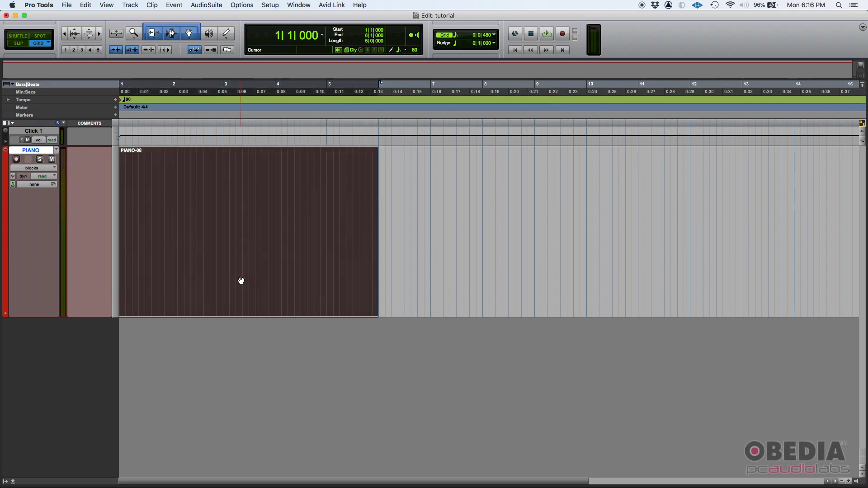
pyautogui.doubleClick(241, 280)
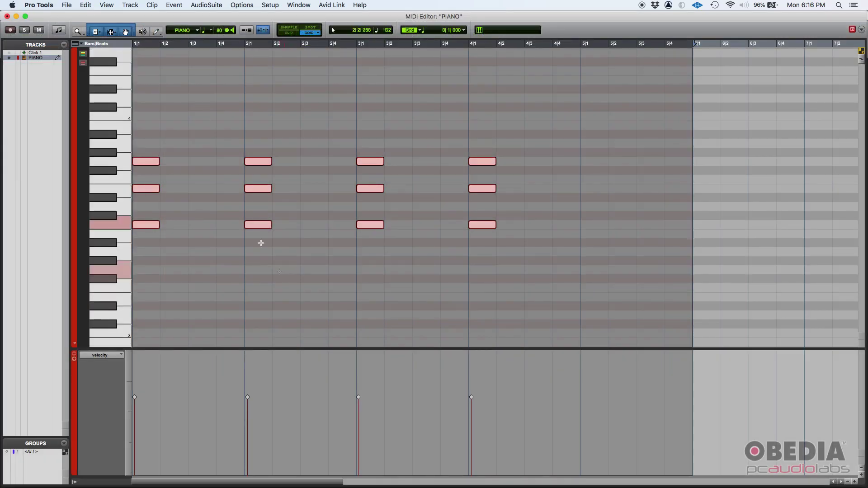
pyautogui.press('super+a')
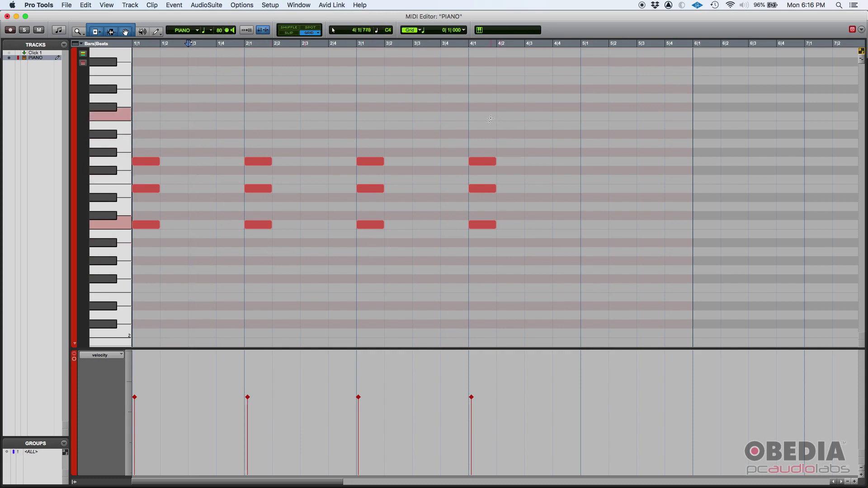
# Step: Play the original quarter-note chords from the session start, then stop
pyautogui.press('Return')
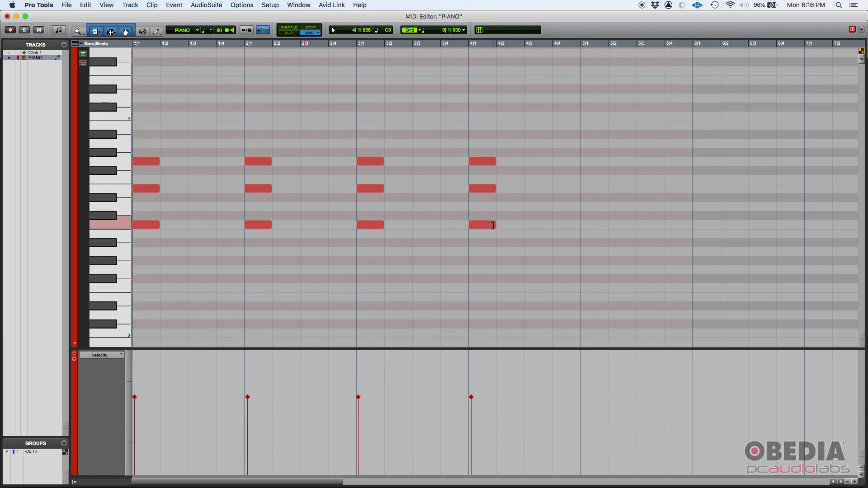
pyautogui.press('space')
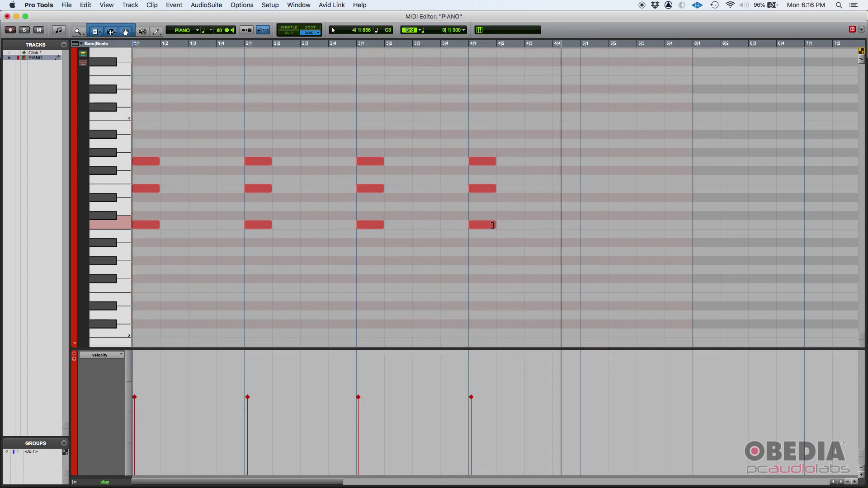
pyautogui.press('space')
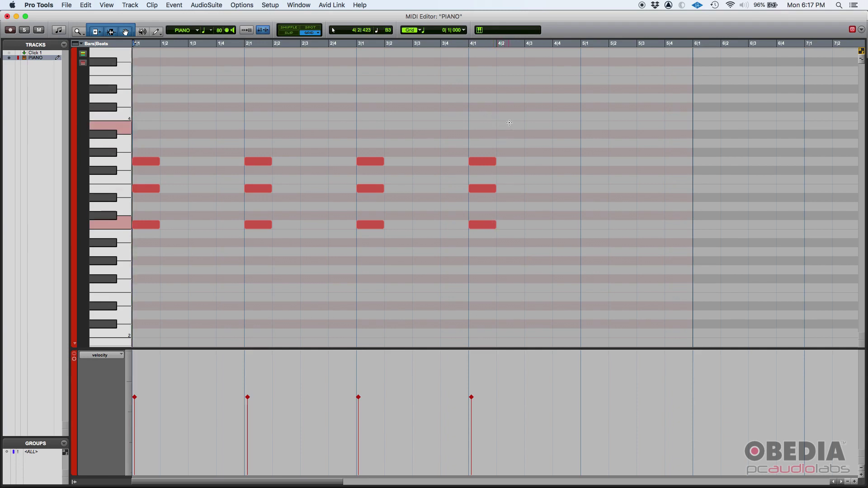
# Step: Select the chord notes and bring up Event Operations set to Change Duration
pyautogui.moveTo(508, 120); pyautogui.dragTo(149, 246)
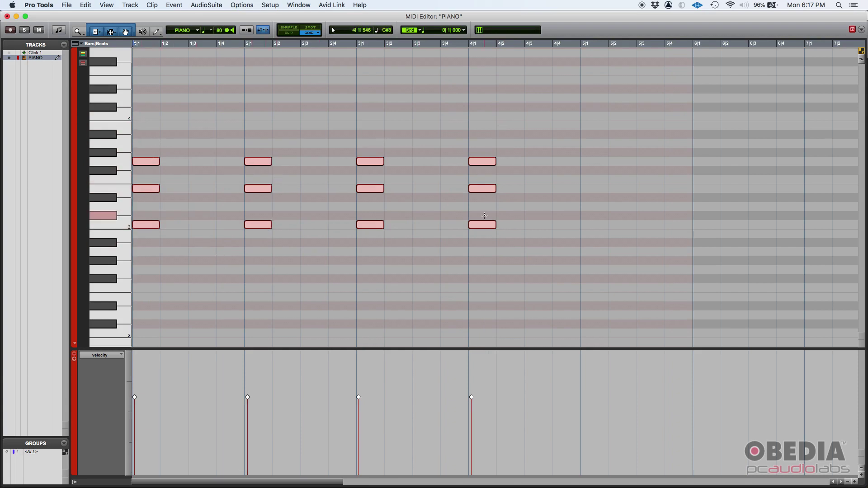
pyautogui.click(174, 6)
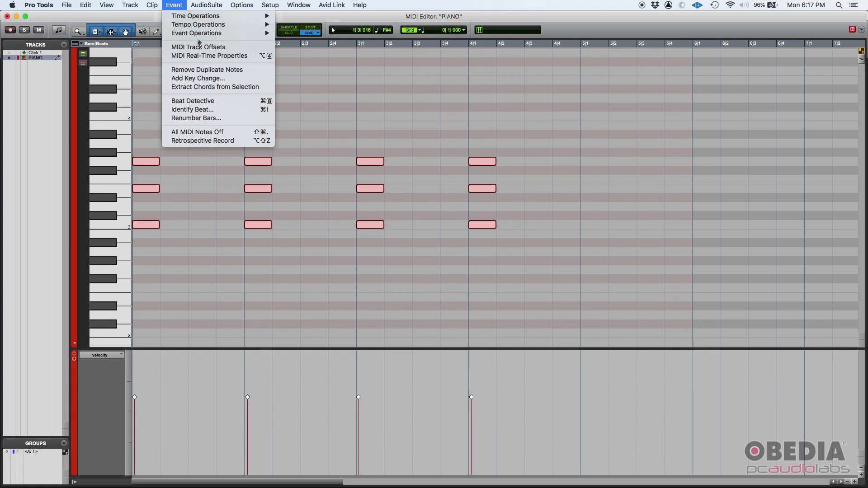
pyautogui.moveTo(222, 36)
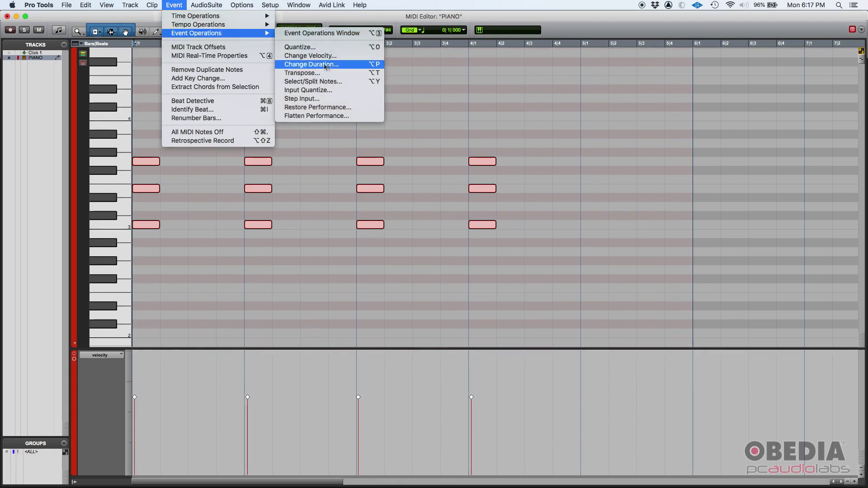
pyautogui.click(355, 68)
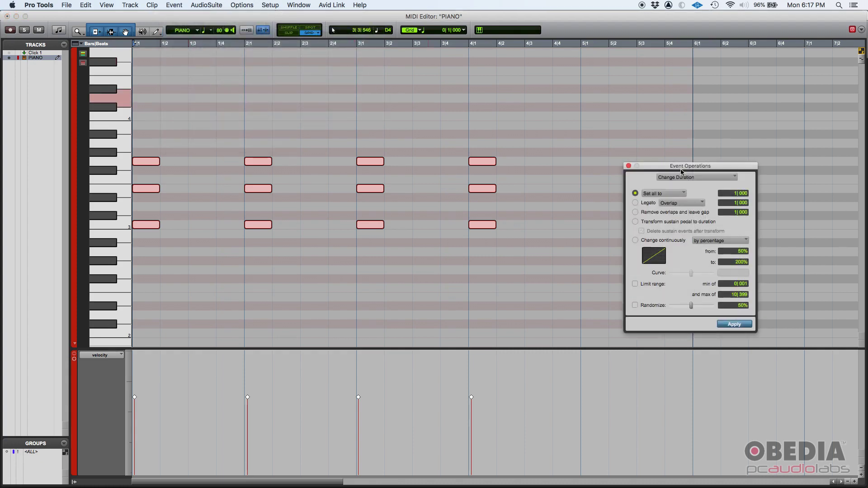
# Step: Reposition the dialog and inspect the Set all to and Legato (Overlap) duration values
pyautogui.moveTo(682, 171); pyautogui.dragTo(568, 81)
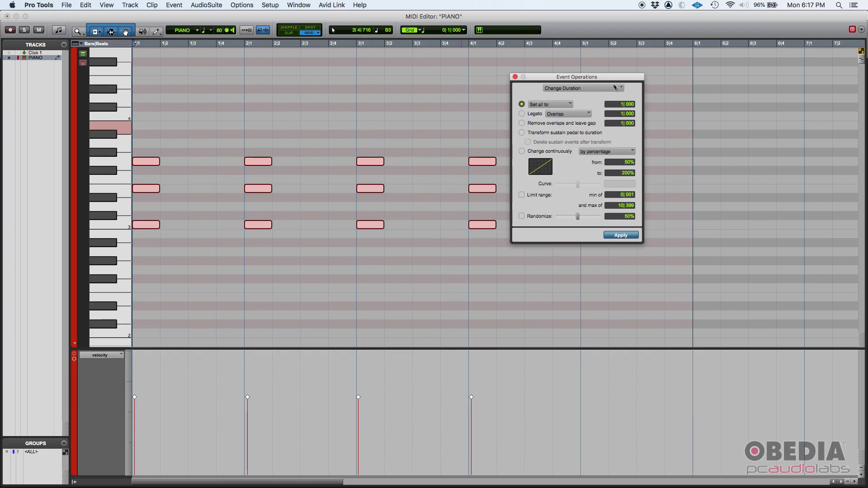
pyautogui.click(630, 106)
pyautogui.click(622, 105)
pyautogui.click(523, 114)
pyautogui.click(573, 116)
pyautogui.click(583, 110)
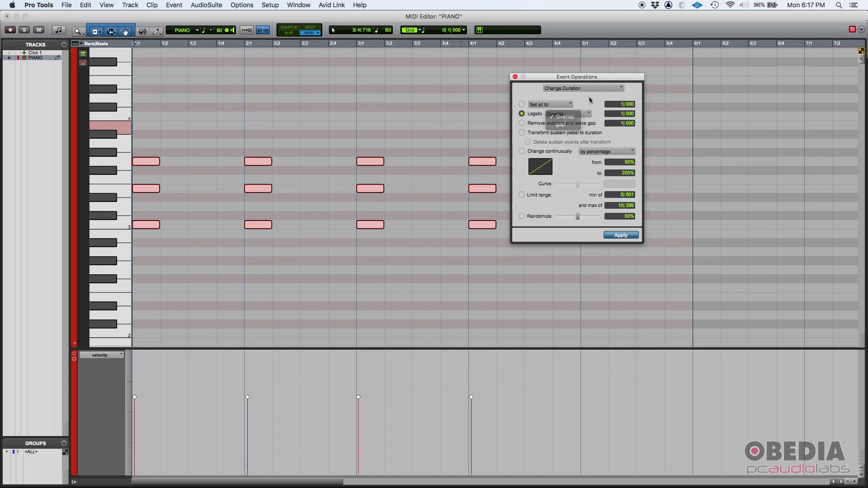
pyautogui.click(620, 115)
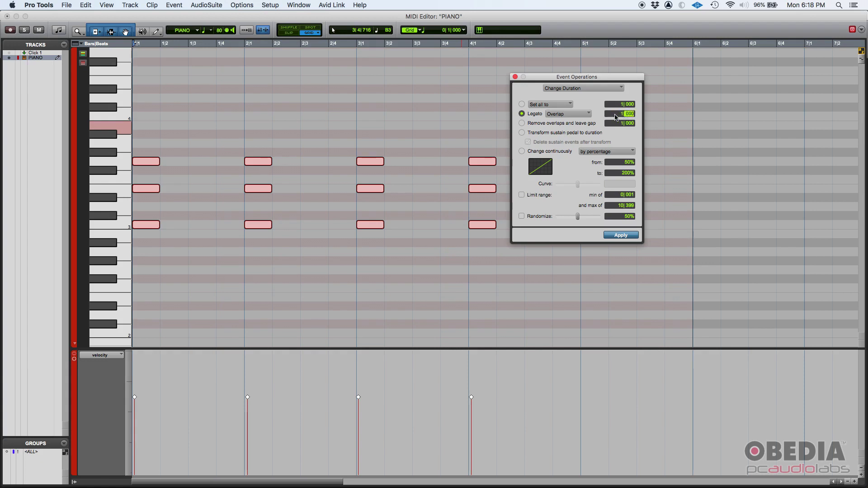
pyautogui.click(631, 116)
pyautogui.click(619, 116)
pyautogui.click(630, 116)
# Step: Try Remove overlaps and sustain pedal, then set continuous duration change in ticks
pyautogui.click(523, 124)
pyautogui.click(622, 123)
pyautogui.click(522, 133)
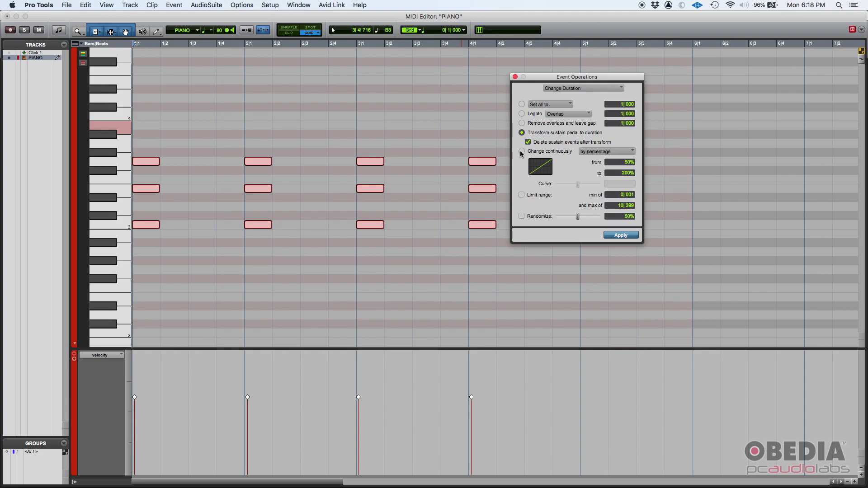
pyautogui.click(521, 152)
pyautogui.click(592, 154)
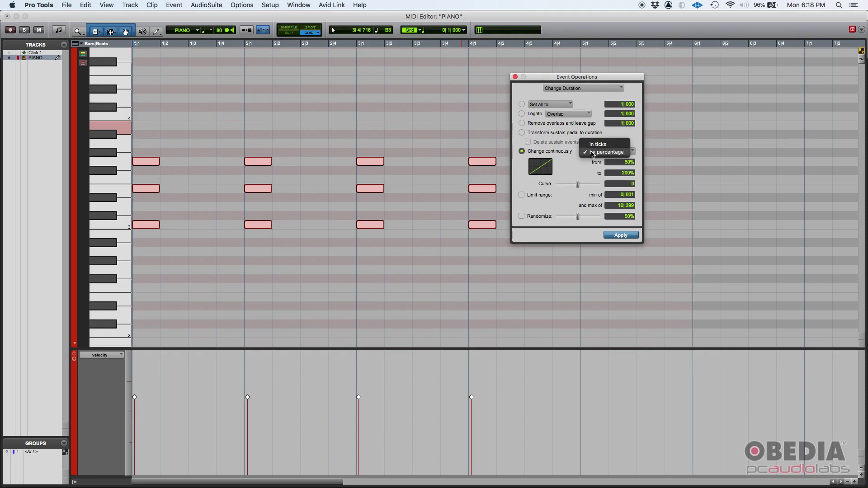
pyautogui.click(568, 159)
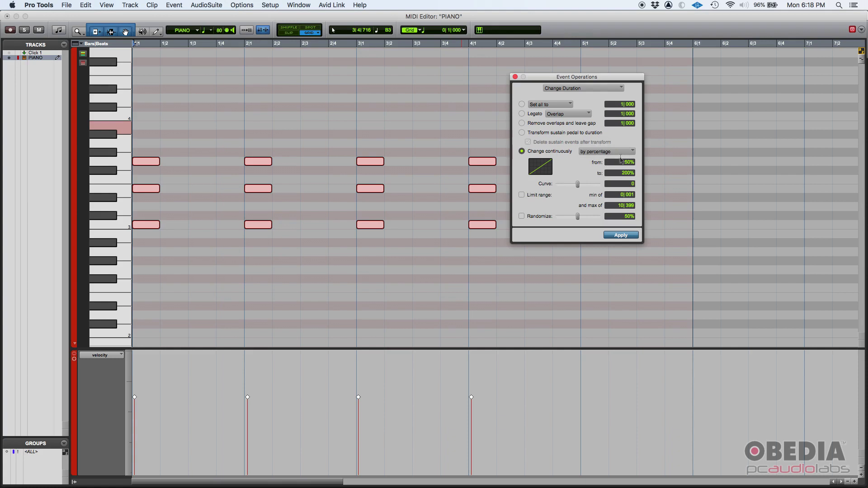
pyautogui.click(602, 152)
pyautogui.click(602, 145)
# Step: Bend the duration curve and reset it to 0, then toggle Limit range on and off
pyautogui.moveTo(576, 186)
pyautogui.mouseDown()
pyautogui.moveTo(588, 185)
pyautogui.moveTo(572, 186)
pyautogui.moveTo(578, 197)
pyautogui.moveTo(575, 186)
pyautogui.moveTo(592, 186)
pyautogui.mouseUp()
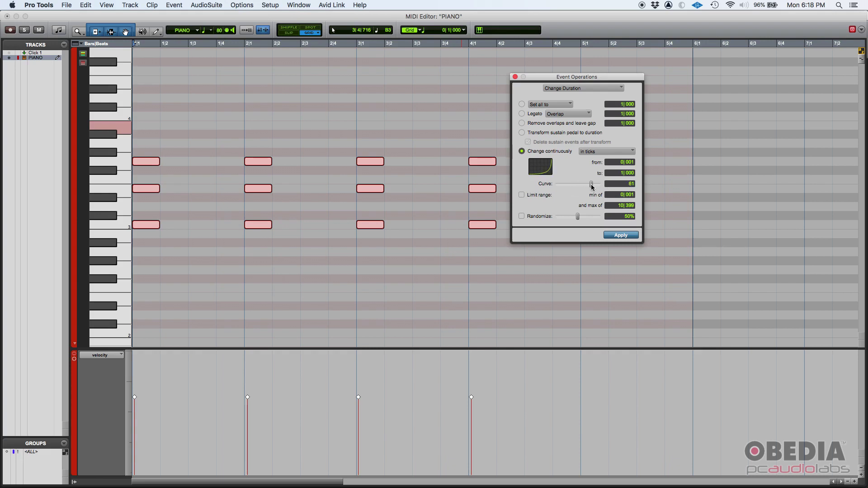
pyautogui.keyDown('alt'); pyautogui.click(591, 186); pyautogui.keyUp('alt')
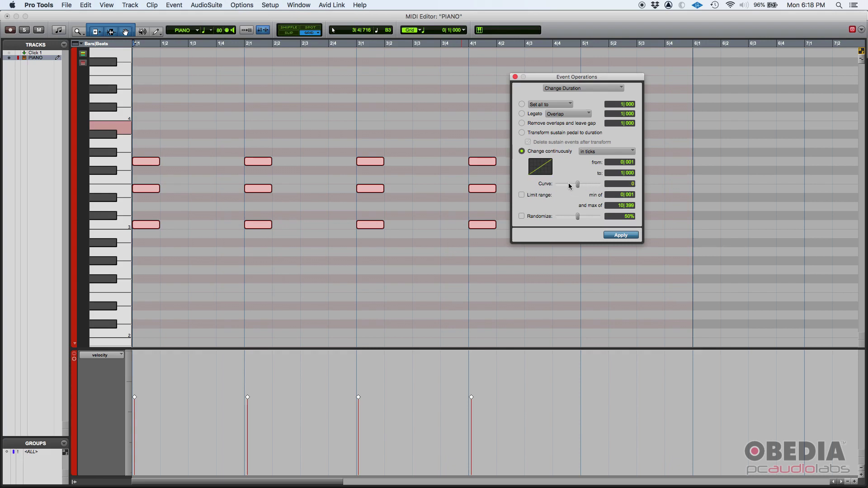
pyautogui.click(522, 196)
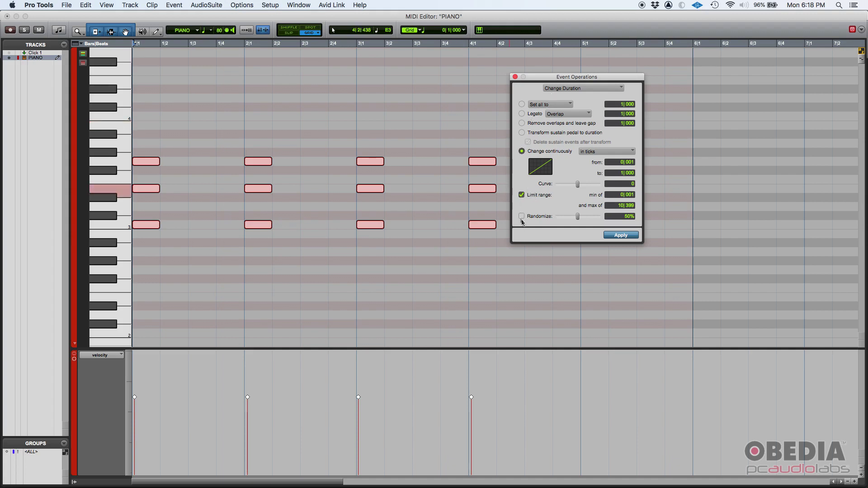
pyautogui.click(523, 195)
# Step: Turn off Randomize and apply Set all to 4|000 to every chord note
pyautogui.click(522, 217)
pyautogui.click(522, 105)
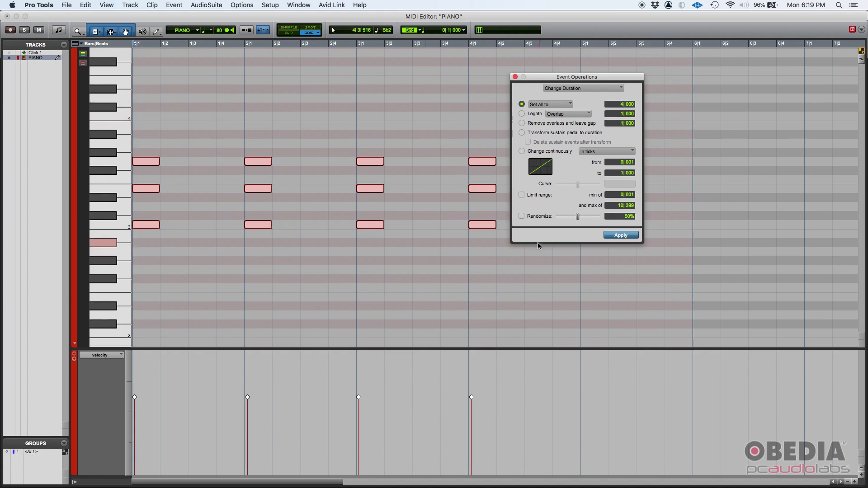
pyautogui.click(620, 236)
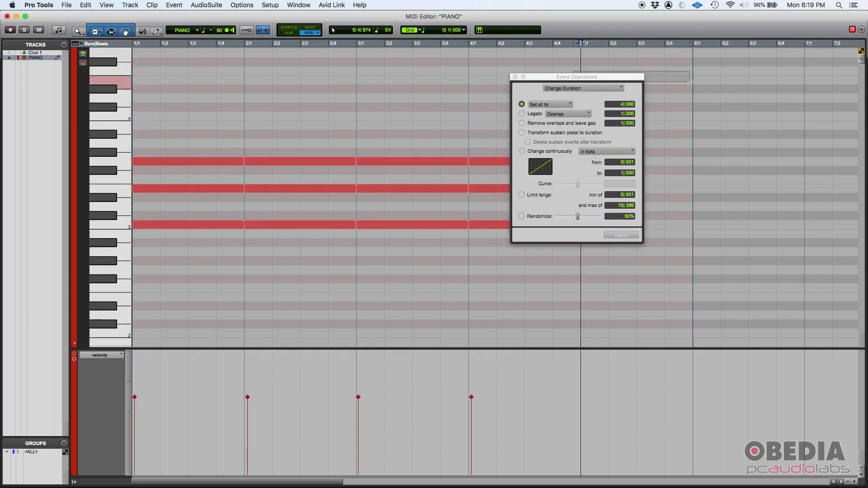
# Step: Move the dialog off the notes and play the full-bar chords from the start
pyautogui.moveTo(577, 80); pyautogui.dragTo(696, 94)
pyautogui.click(537, 95)
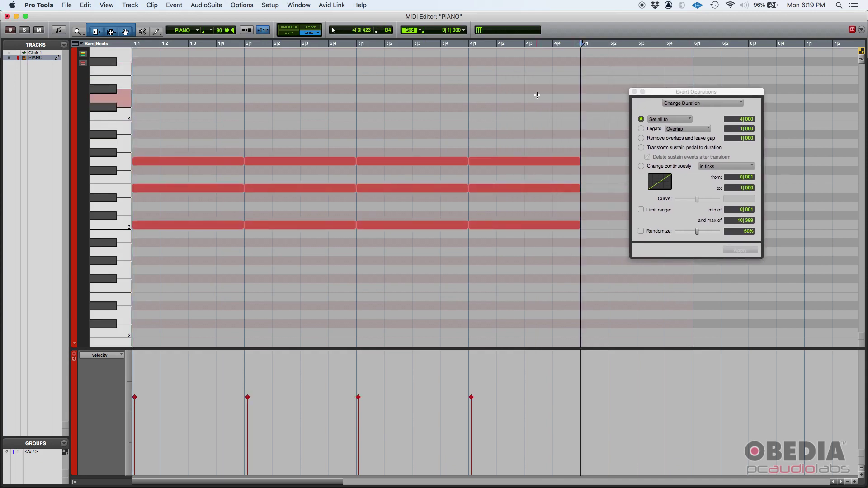
pyautogui.press('Return')
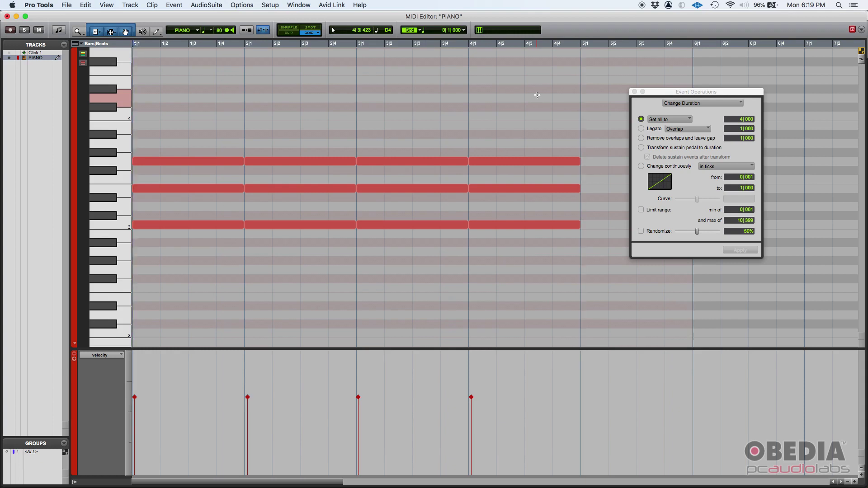
pyautogui.press('space')
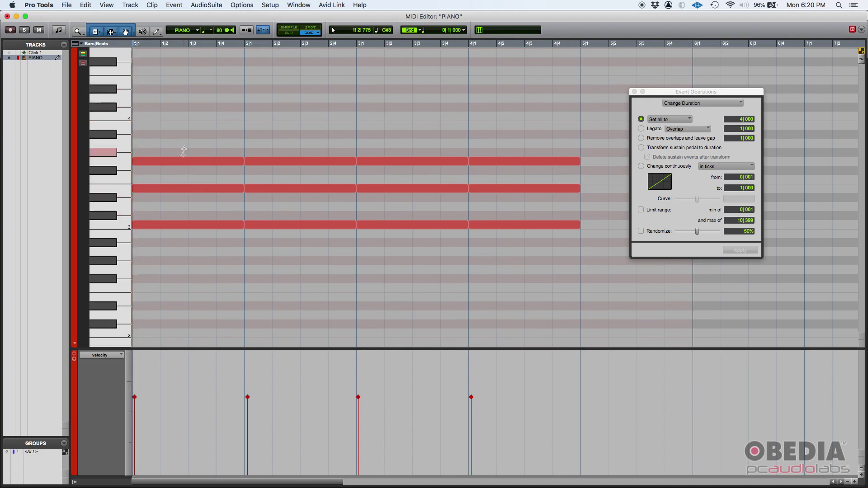
pyautogui.moveTo(678, 98); pyautogui.dragTo(667, 95)
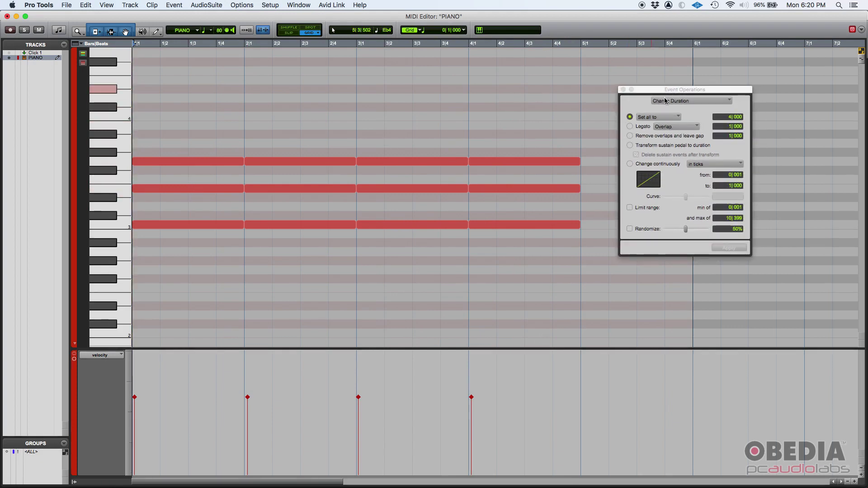
# Step: Apply a 2|000 Set all to duration to the selected chords and play them back
pyautogui.click(727, 118)
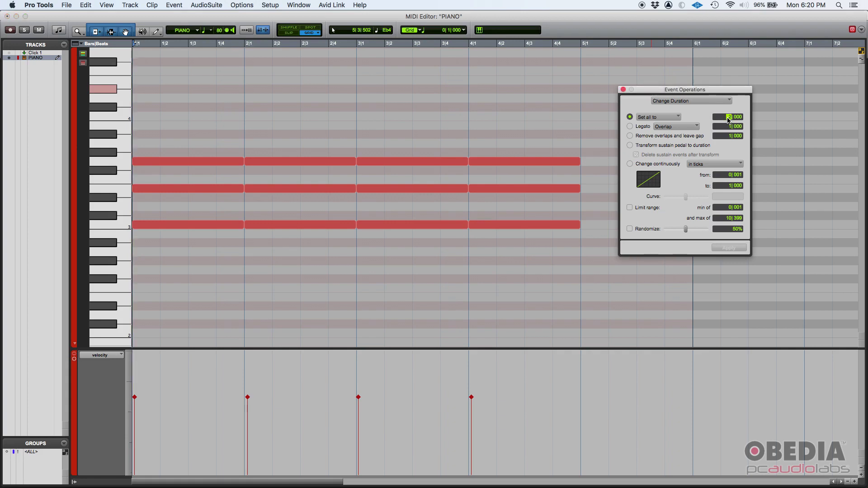
pyautogui.write('2')
pyautogui.moveTo(551, 97); pyautogui.dragTo(182, 241)
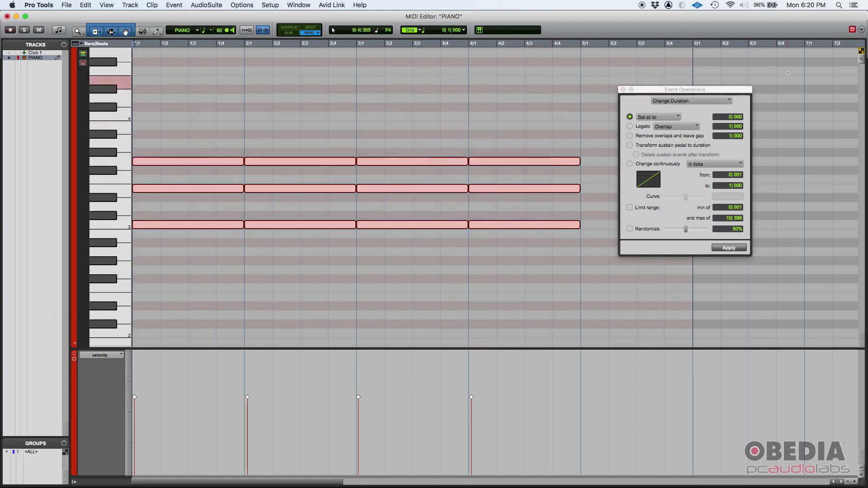
pyautogui.moveTo(724, 89); pyautogui.dragTo(710, 71)
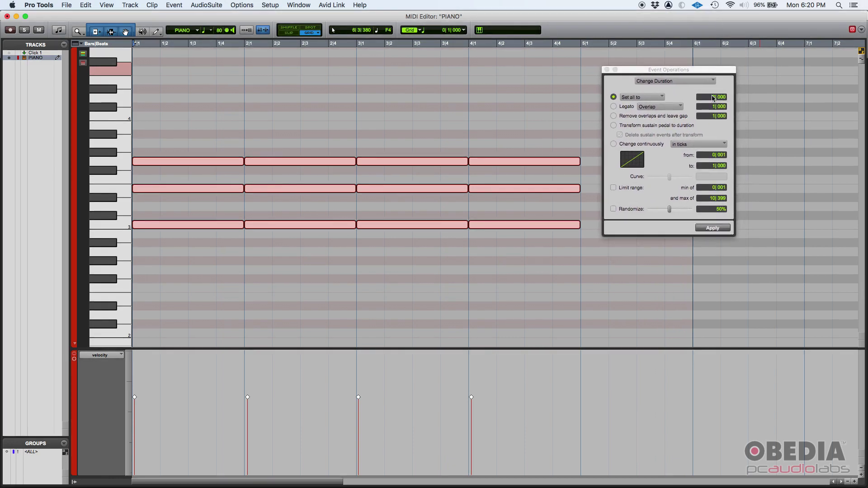
pyautogui.click(713, 98)
pyautogui.write('2')
pyautogui.click(713, 228)
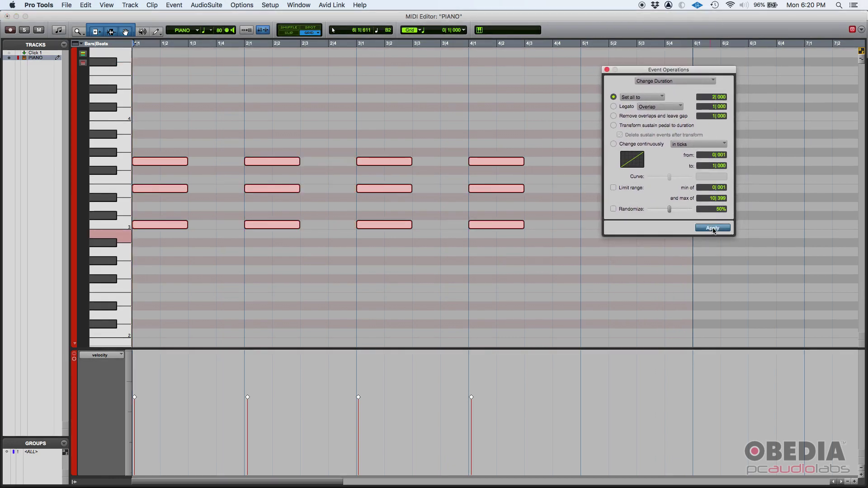
pyautogui.press('space')
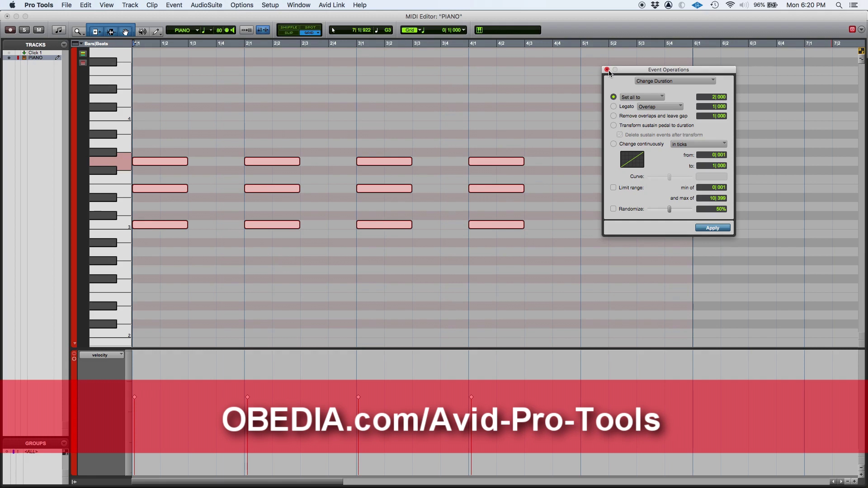
# Step: Close the Change Duration window
pyautogui.click(607, 70)
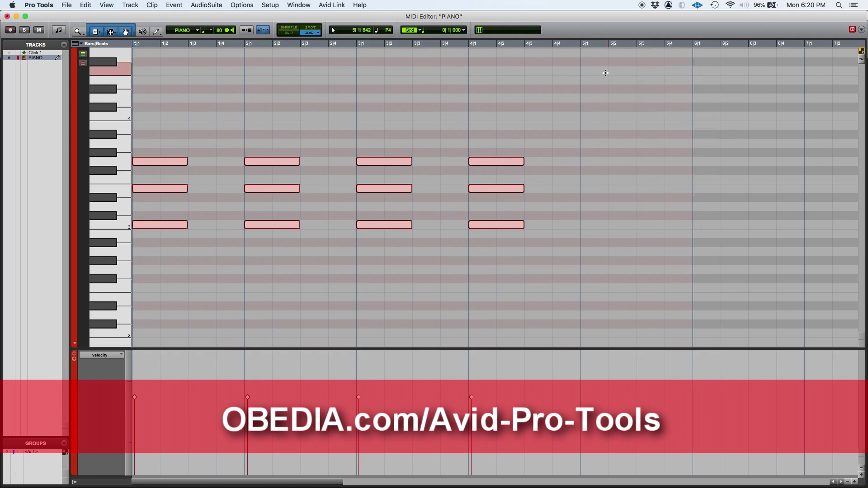